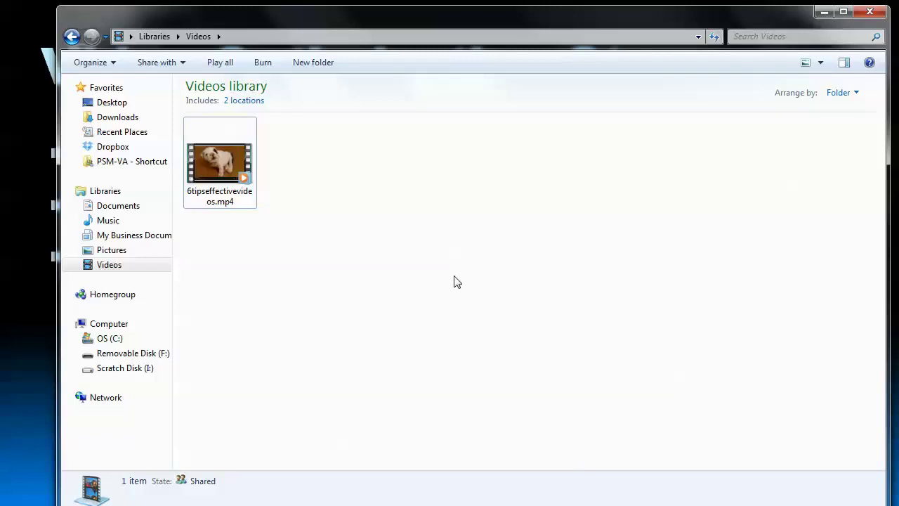
Rename the 6tipseffectivevideos.mp4 file as videomarketing6tips.mp4
left_click(241, 203)
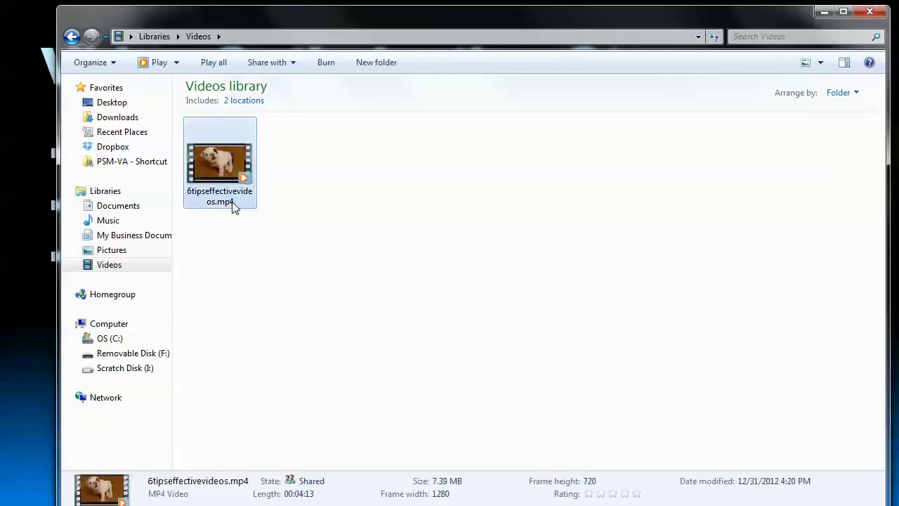
left_click(230, 205)
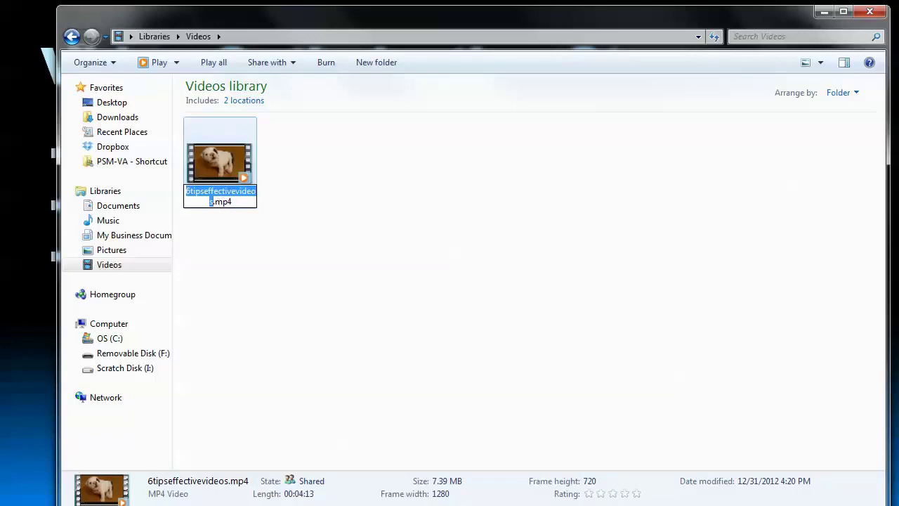
type("videomarketing")
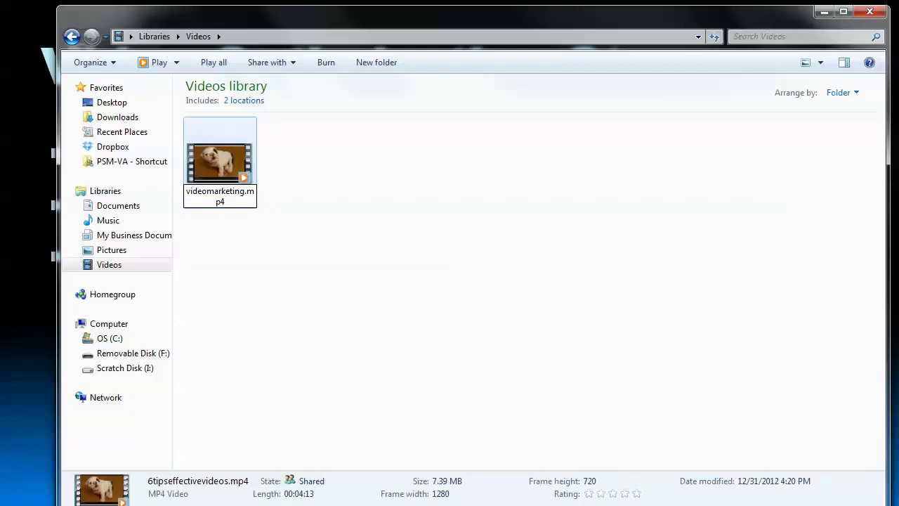
type("6tips")
key("Return")
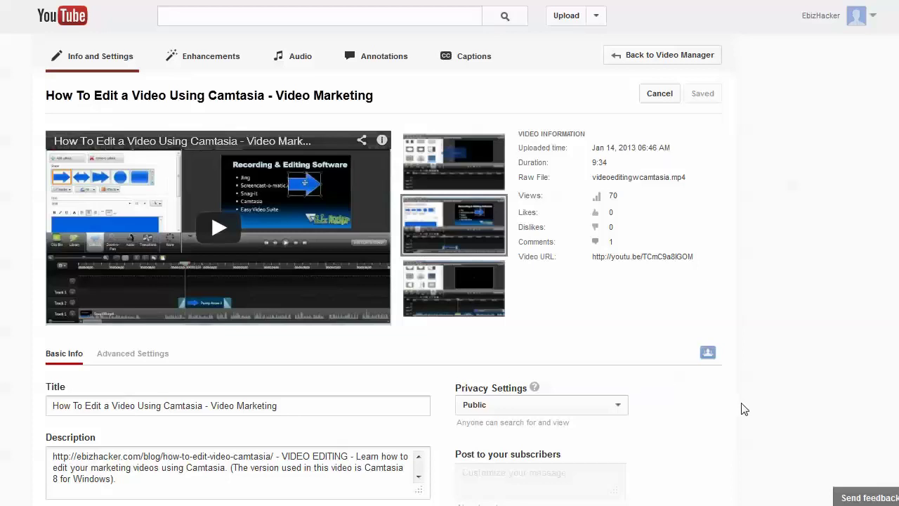
Switch to the YouTube settings page of the Camtasia video and start editing its description
scroll(744, 409, "down", 3)
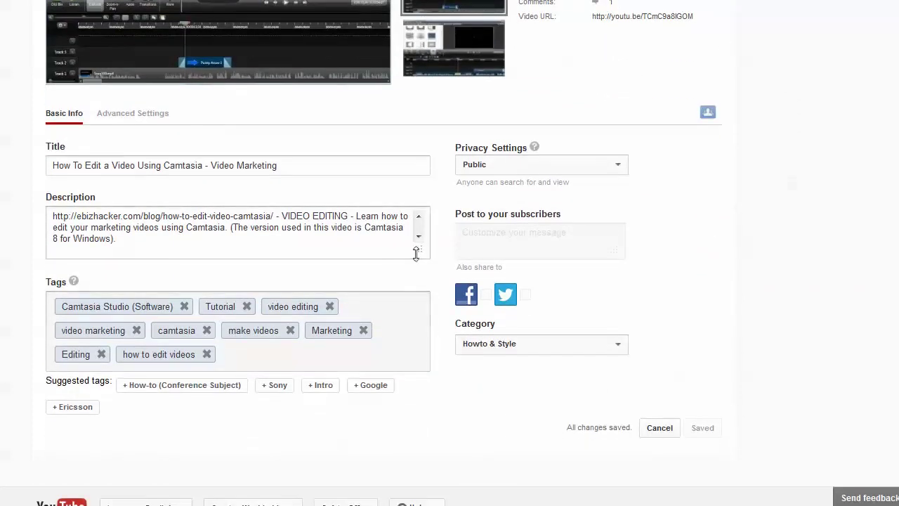
left_click(218, 237)
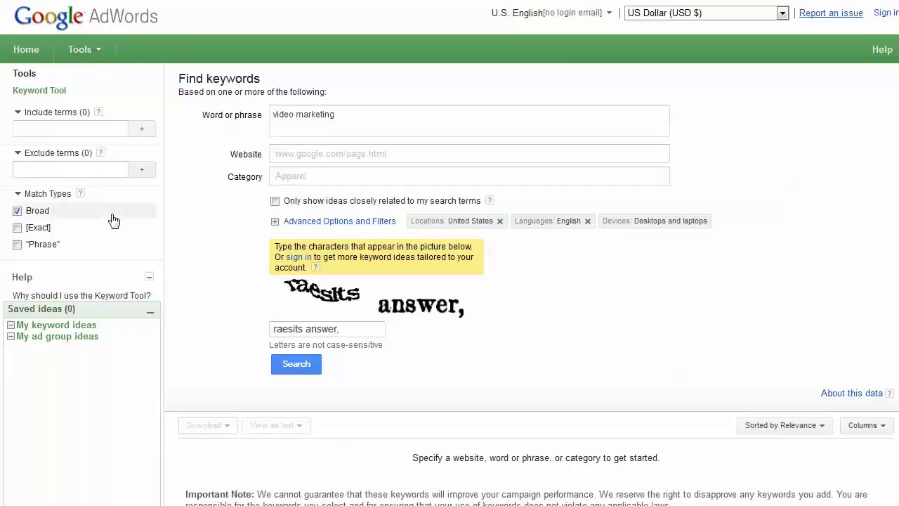
Search the AdWords Keyword Tool for "video marketing", showing only ideas closely related to the search terms
left_click(275, 201)
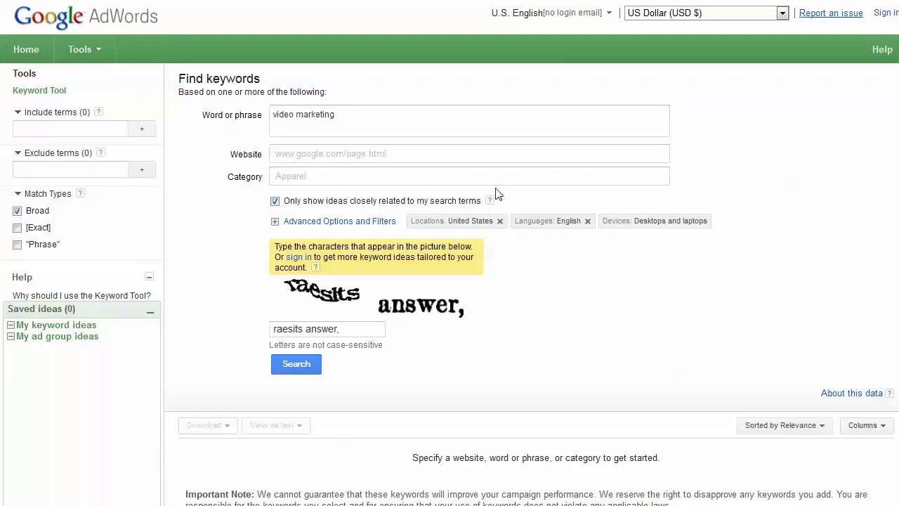
left_click(296, 364)
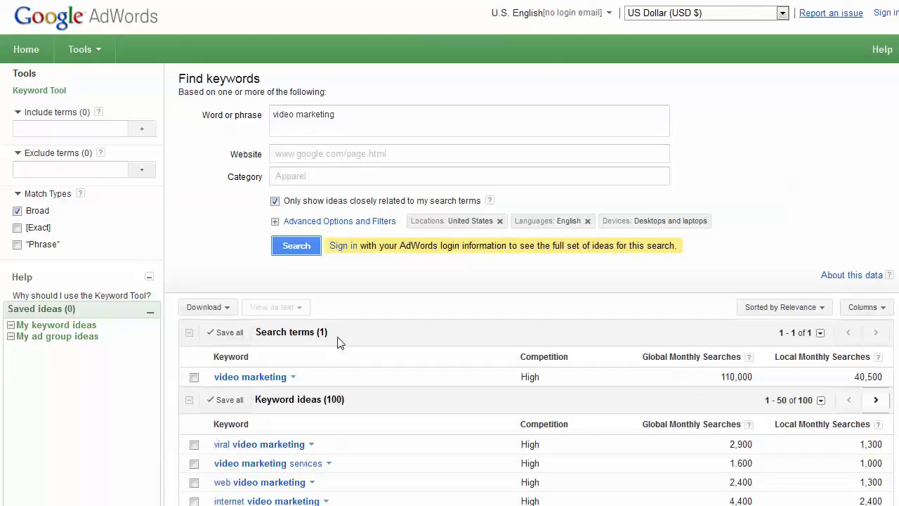
Save the keyword ideas viral video marketing, web video marketing, video marketing tools and video marketing tips
scroll(337, 340, "down", 3)
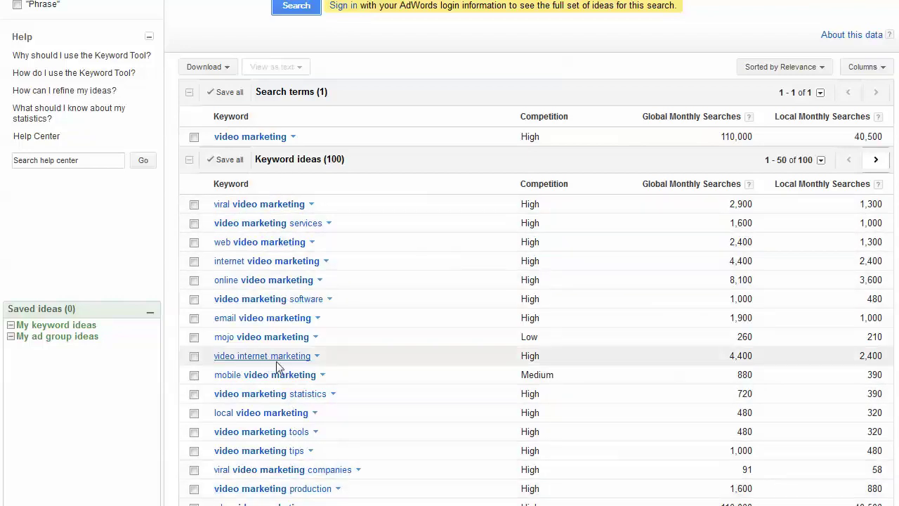
left_click(195, 205)
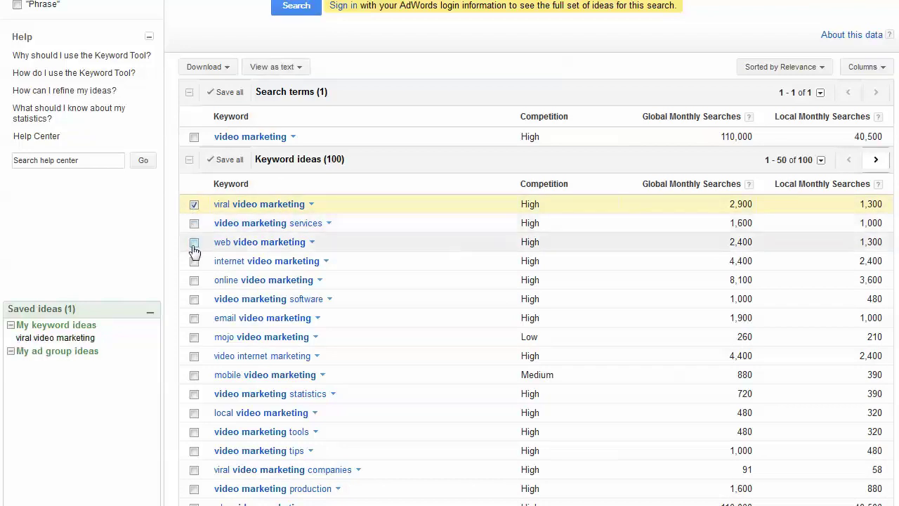
left_click(195, 241)
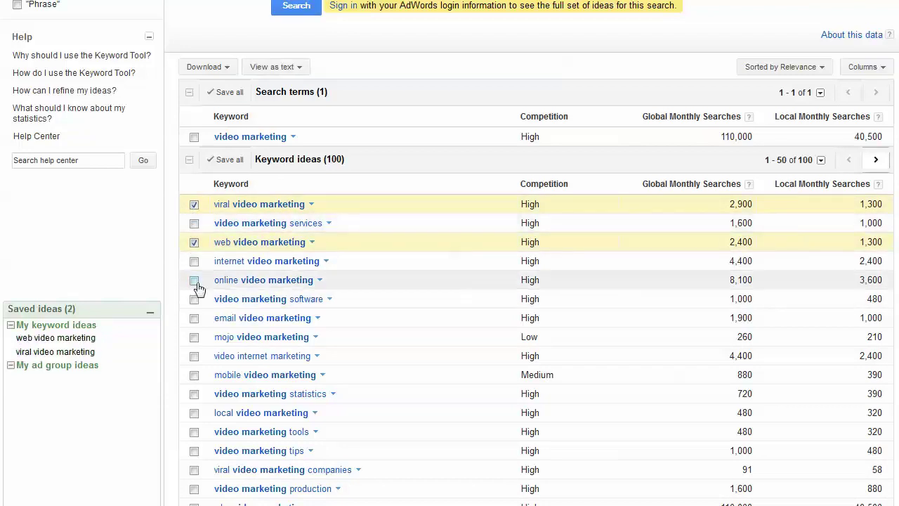
left_click(195, 280)
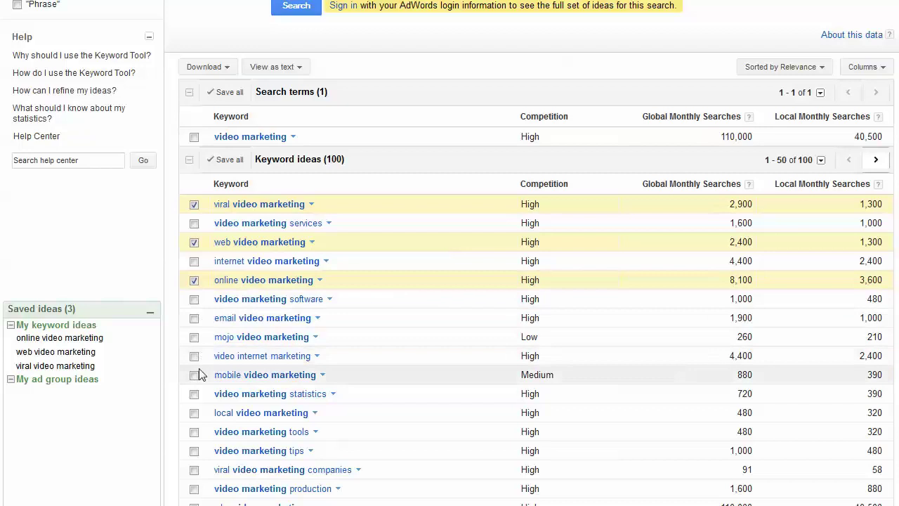
left_click(194, 432)
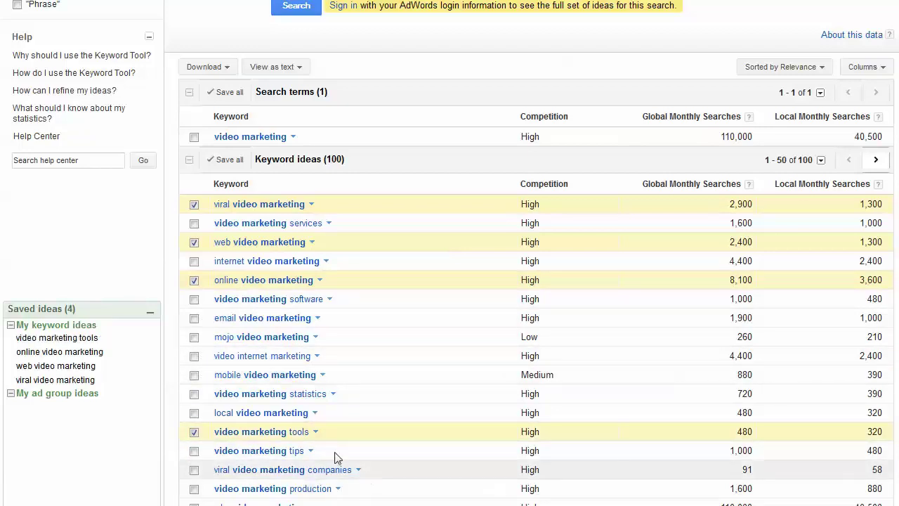
left_click(195, 451)
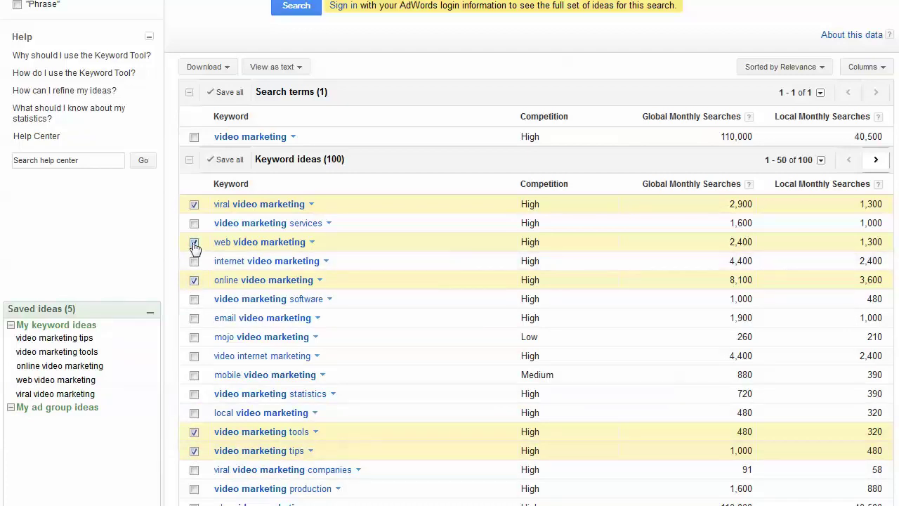
left_click(195, 280)
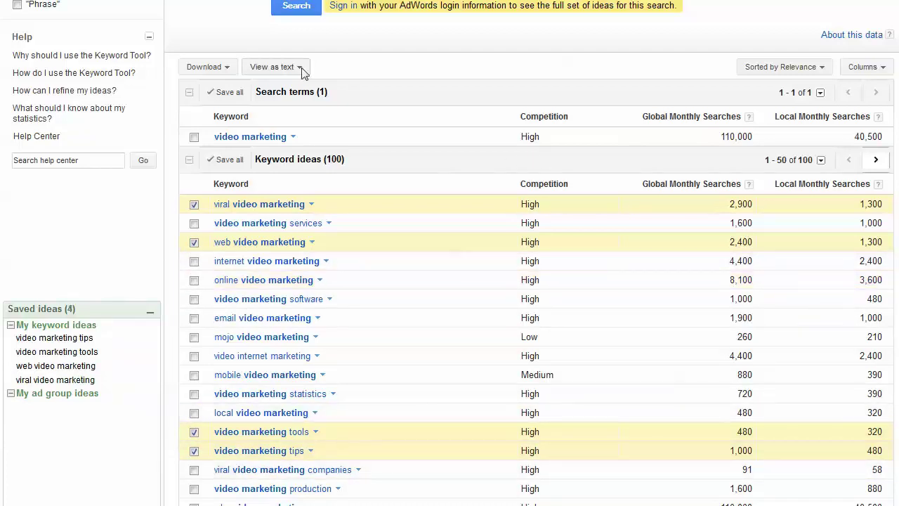
View the saved keyword ideas as plain text and copy the whole list to the clipboard
left_click(273, 67)
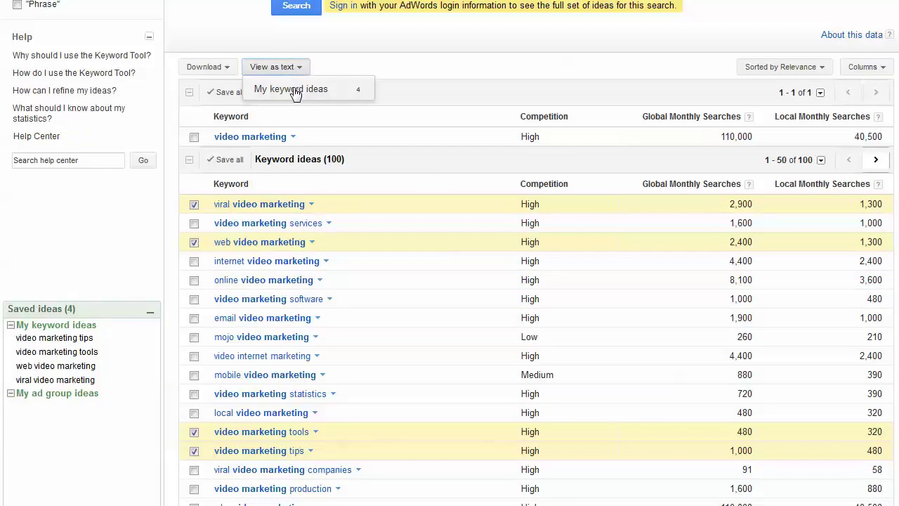
left_click(294, 90)
left_click(347, 326)
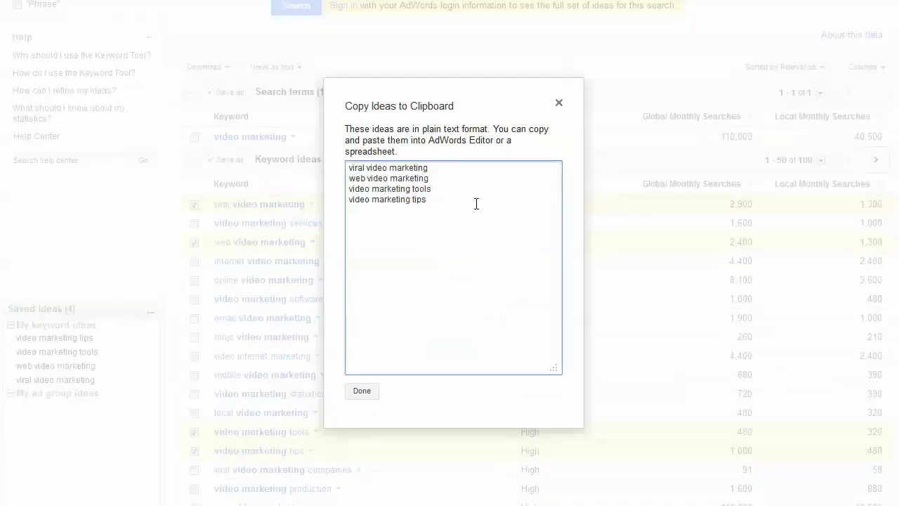
left_click_drag(475, 203, 337, 171)
key("ctrl+c")
left_click(362, 390)
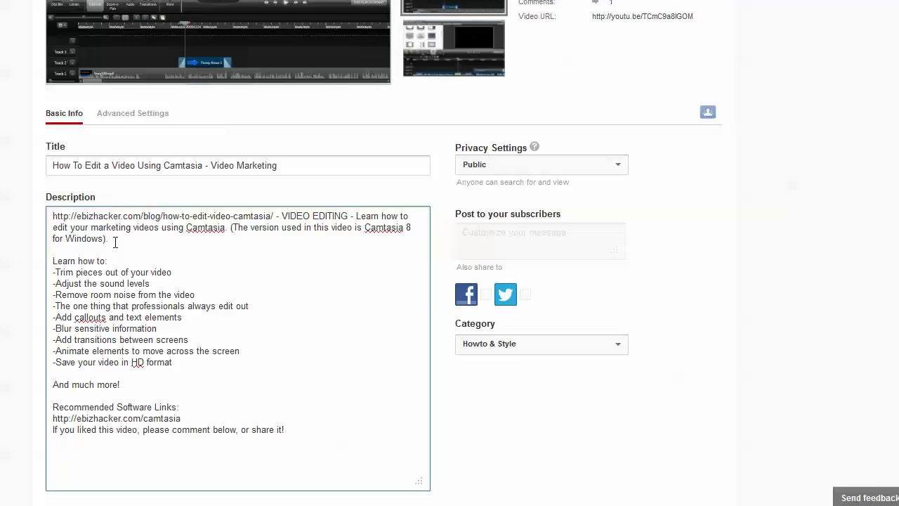
Add the line "viral video marketing, web video marketing, video marketing tools, video marketing tips" below the opening paragraph of the YouTube description
key("Down")
key("Down")
key("End")
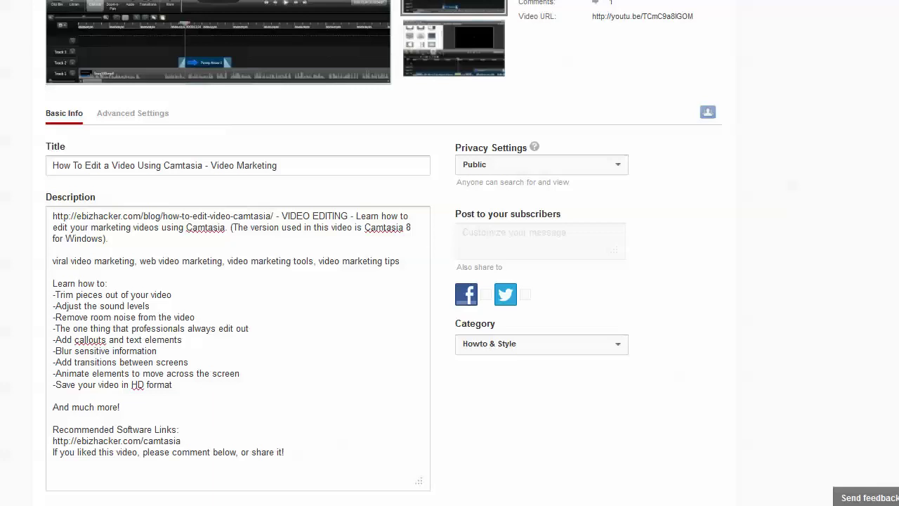
Add the separate single-word tags how, to, edit and videos to the video
scroll(675, 384, "down", 5)
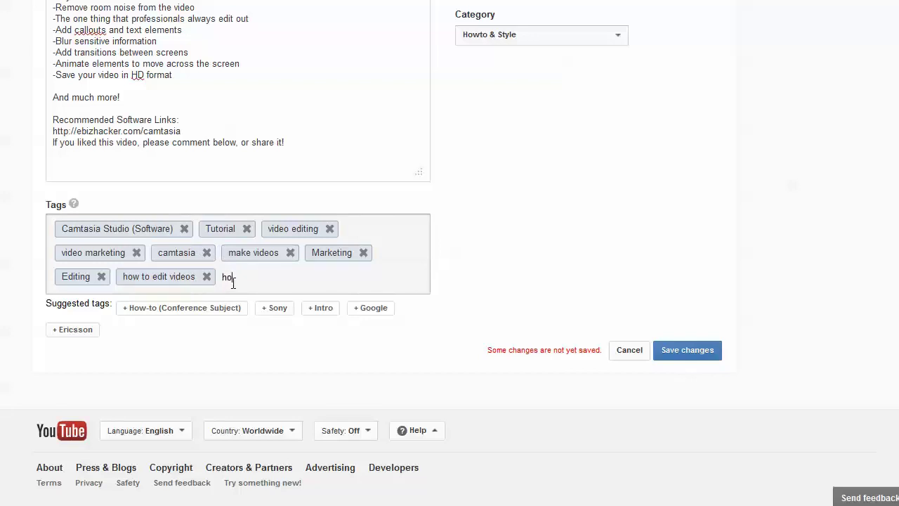
key("Return")
type("to")
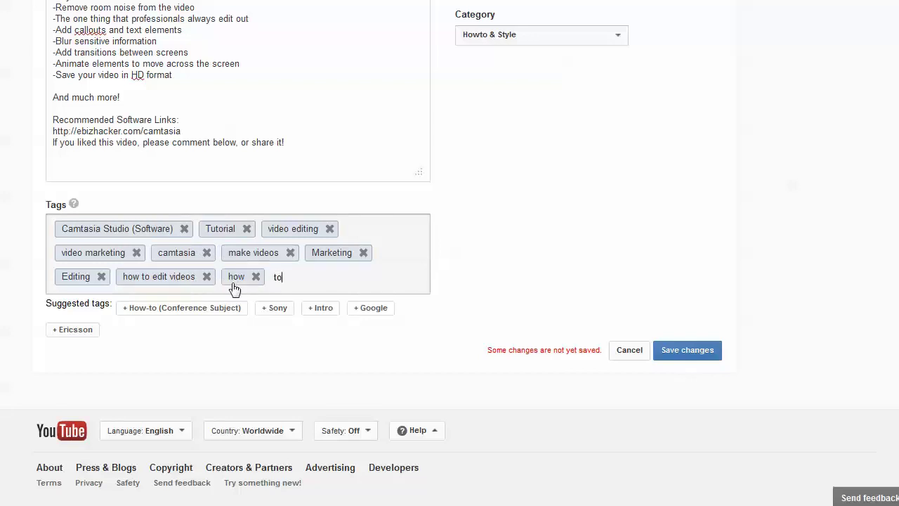
key("Return")
type("edit")
key("Return")
type("videos,")
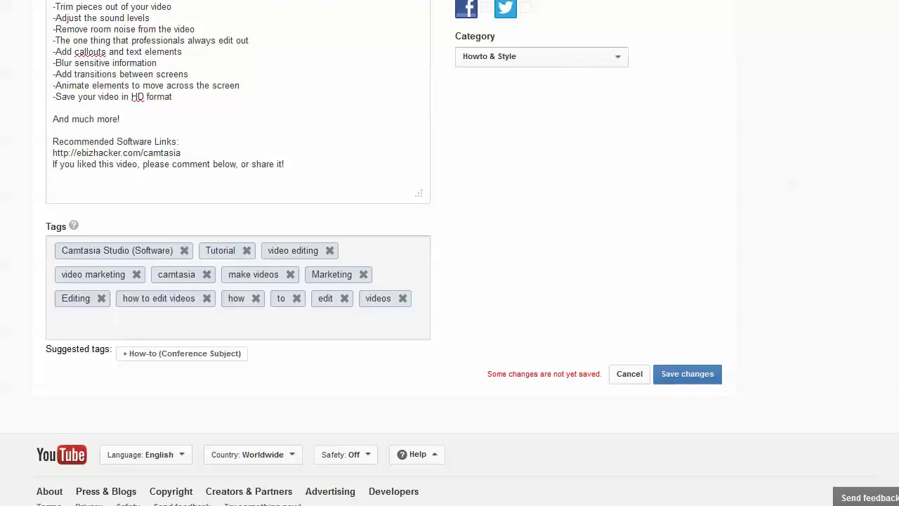
Try to add the copied keyword list as tags, then remove the combined tag
key("ctrl+v")
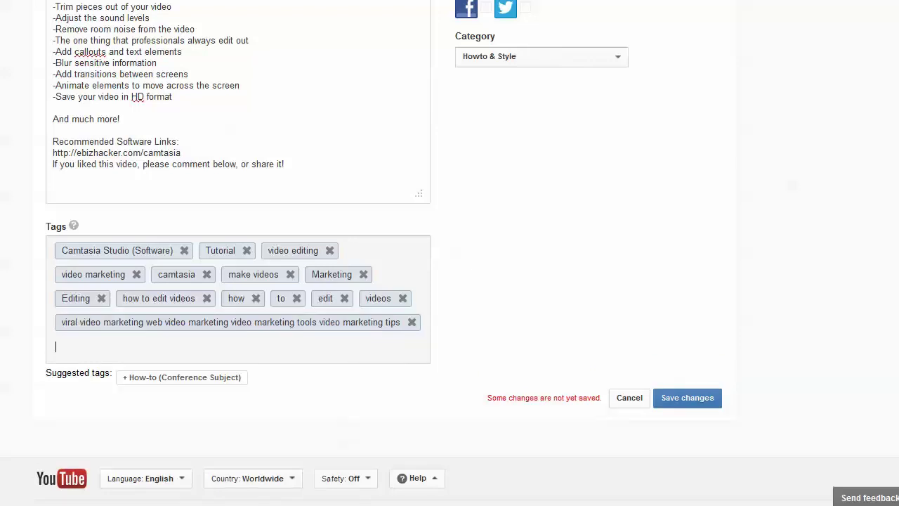
left_click(412, 321)
Copy the comma-separated keyword line from the description and paste it into the video's tags
scroll(445, 307, "up", 6)
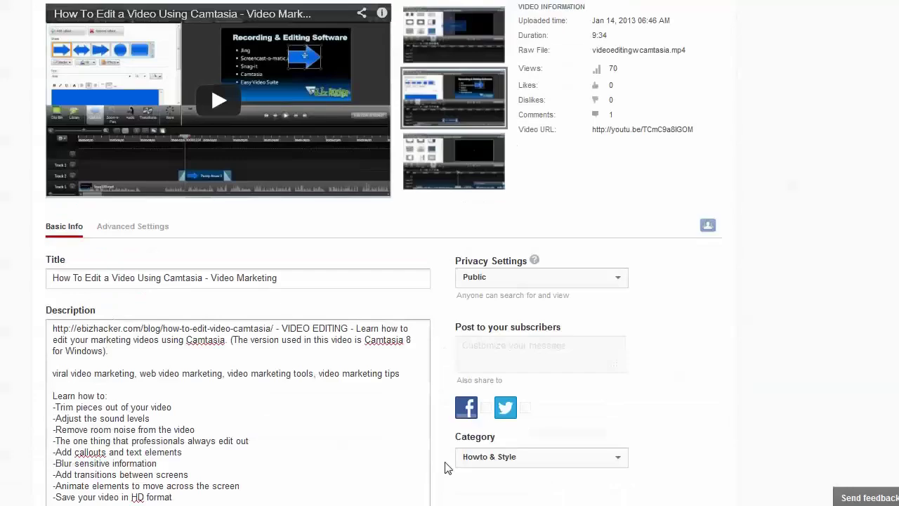
left_click_drag(413, 377, 28, 370)
key("ctrl+c")
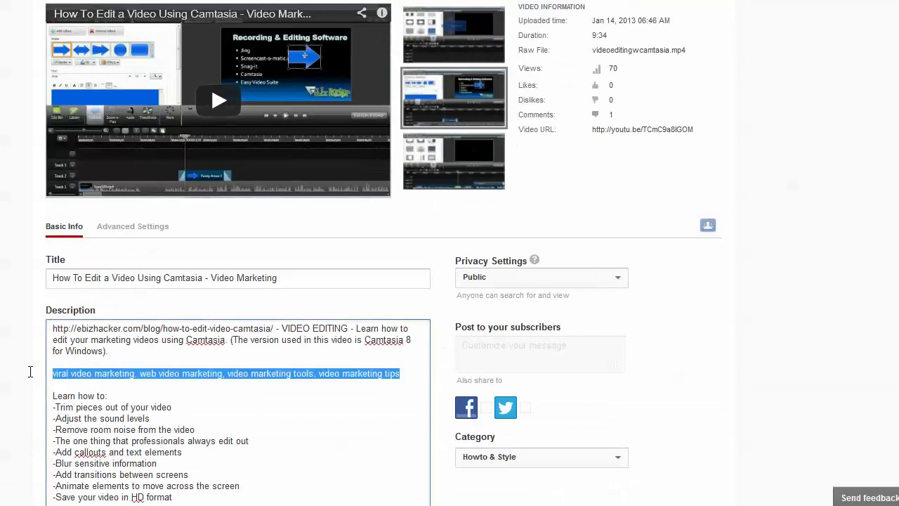
scroll(491, 313, "down", 6)
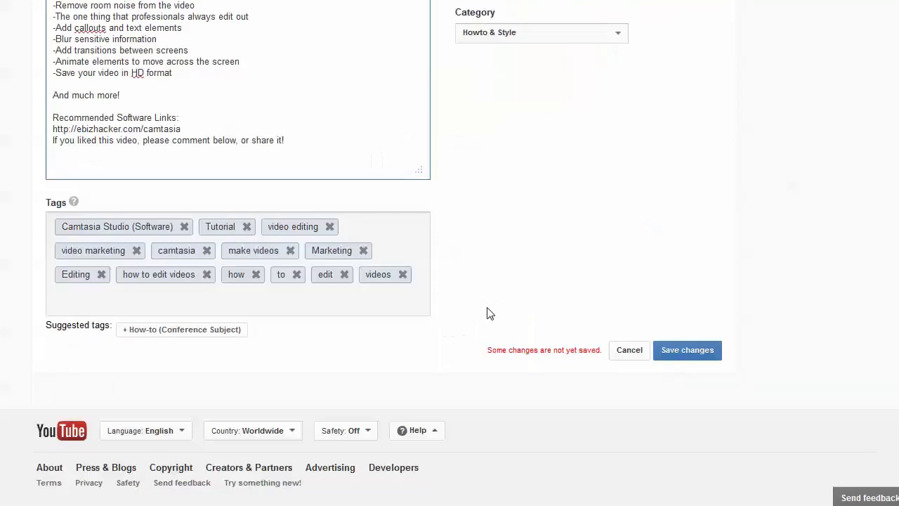
left_click(295, 293)
key("ctrl+v")
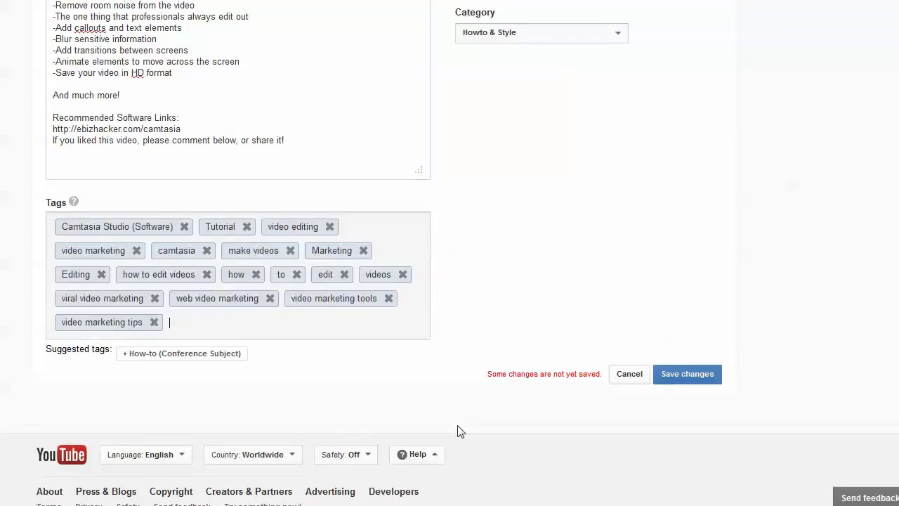
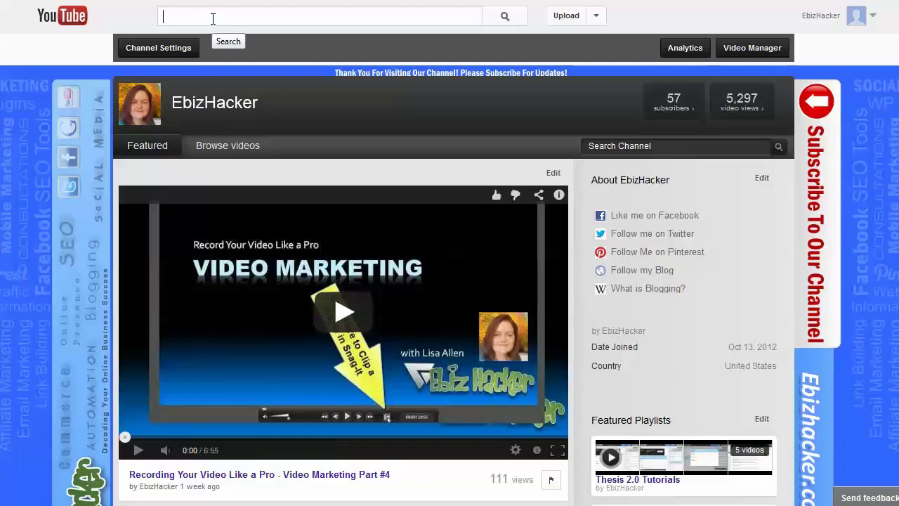
Search YouTube for "video marketing" from the channel page
left_click(213, 18)
type("video")
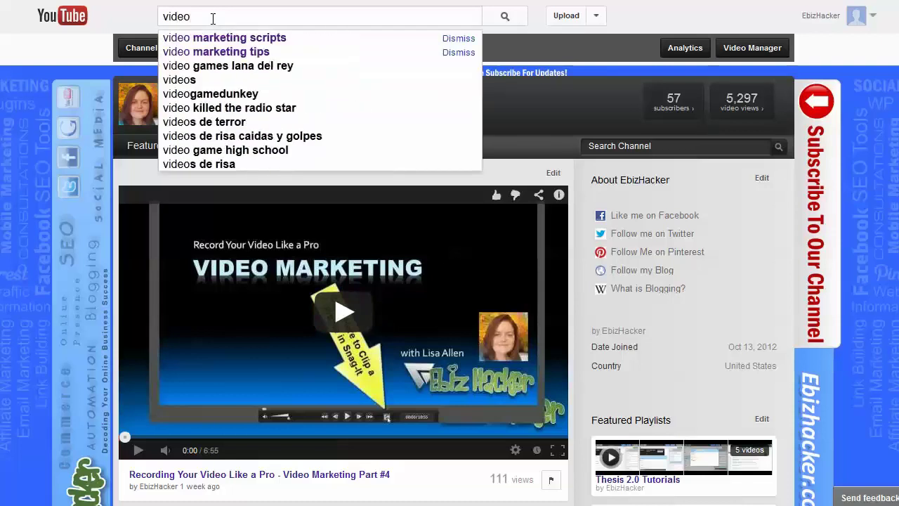
type(" marketing")
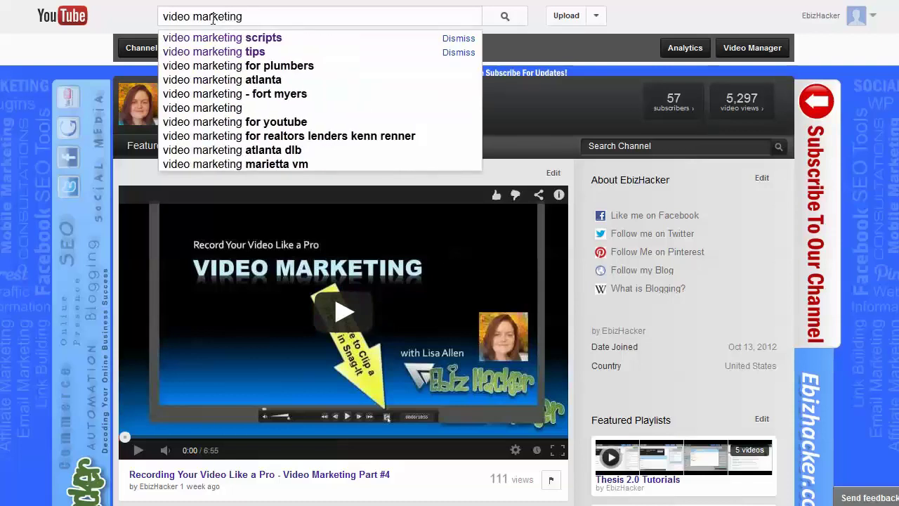
key("Return")
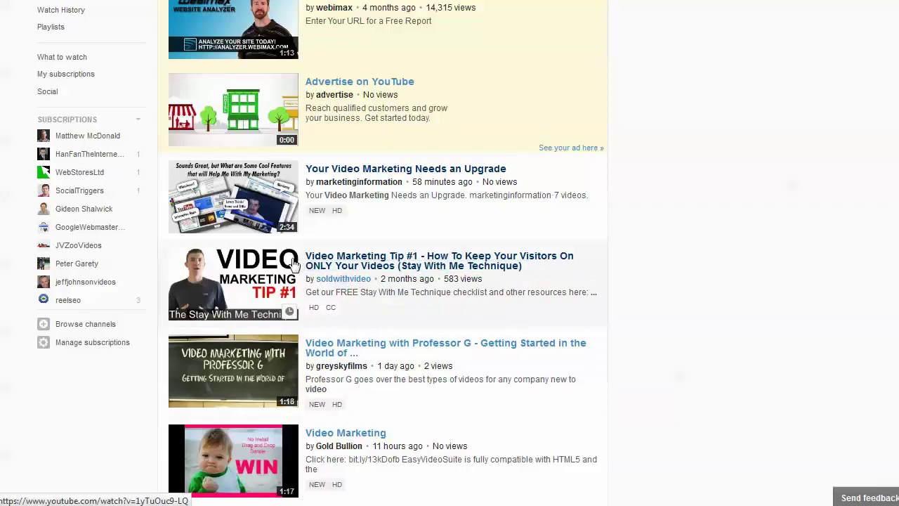
Open the "Video Marketing Tip #1" video from the search results and view its page source
left_click(370, 263)
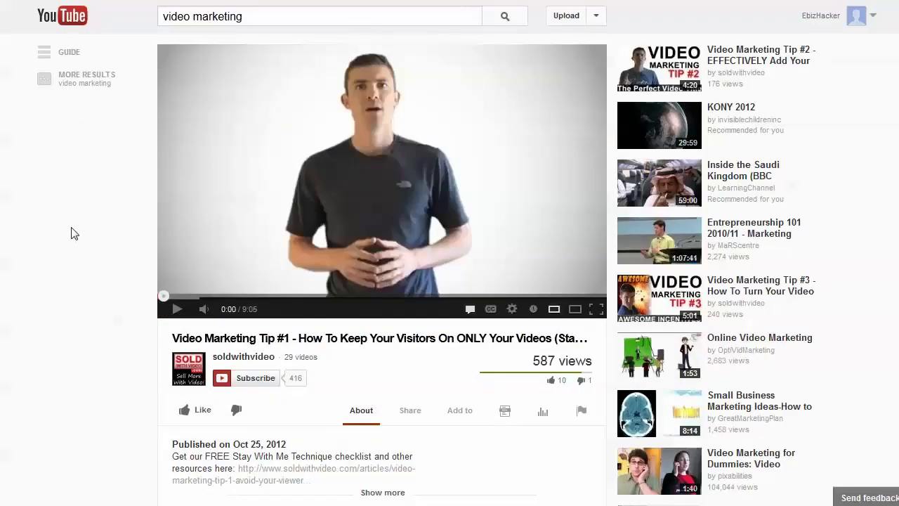
right_click(73, 230)
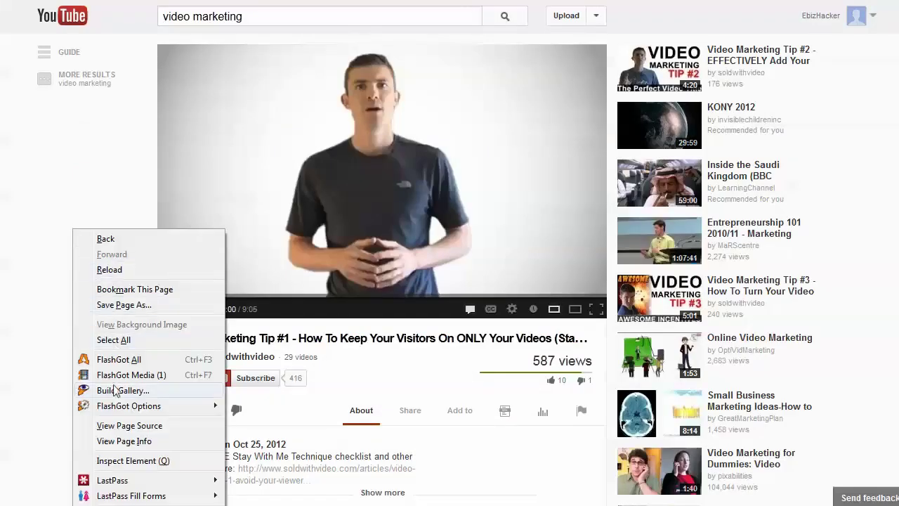
left_click(130, 426)
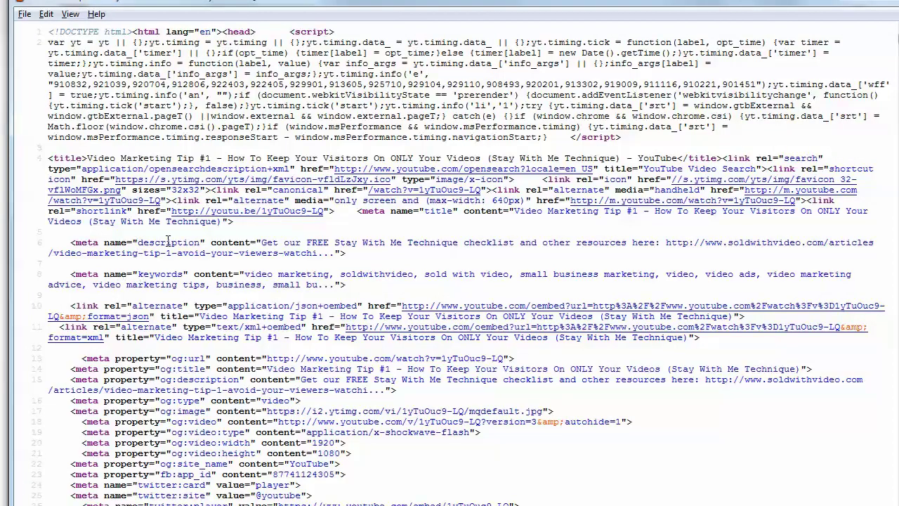
Examine the keywords meta tag in the page source to see which tags the competing video uses
left_click_drag(64, 274, 205, 275)
left_click(242, 279)
left_click_drag(320, 286, 335, 285)
left_click(327, 285)
left_click_drag(246, 275, 264, 288)
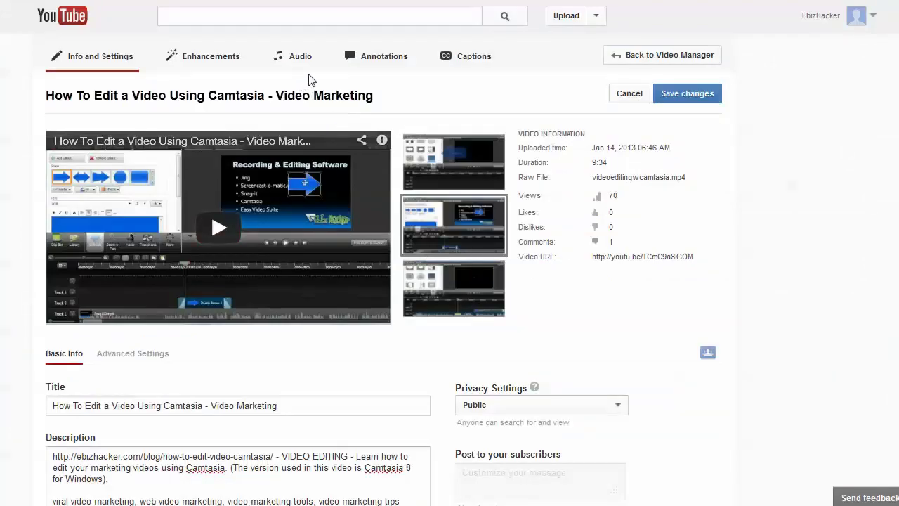
Leave the video's info page without saving and upload editvideoscript.txt from the Desktop as a transcript file for the captions
left_click(494, 62)
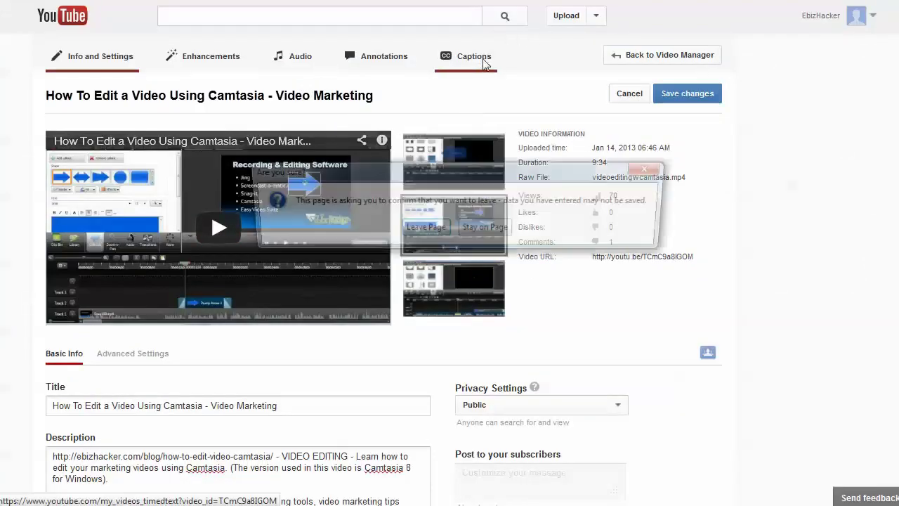
key("Return")
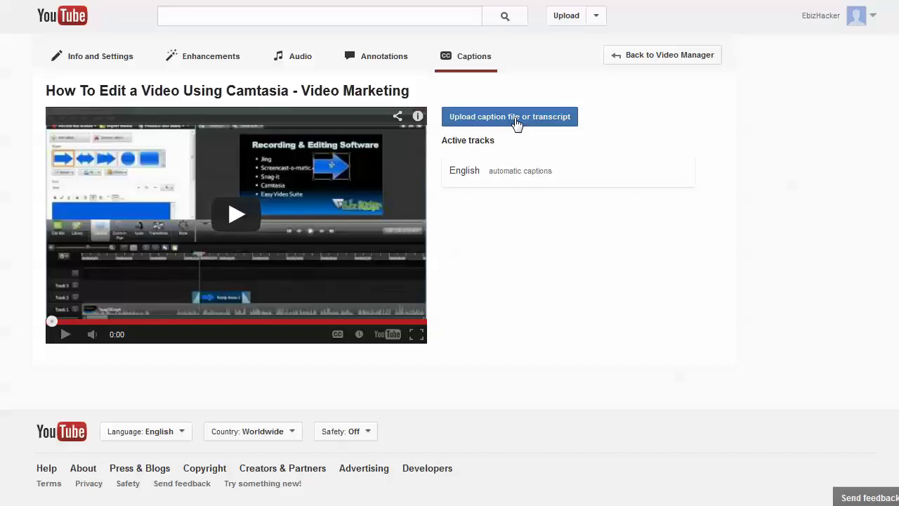
left_click(517, 123)
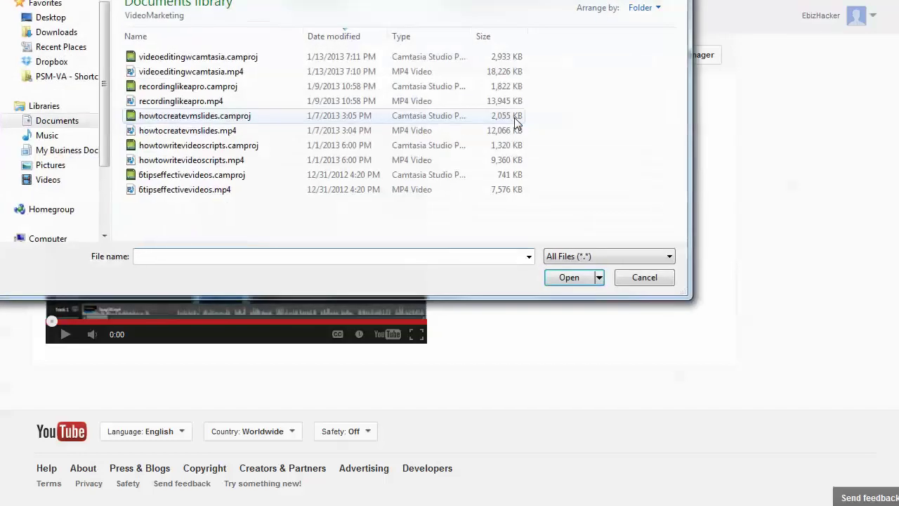
left_click(51, 17)
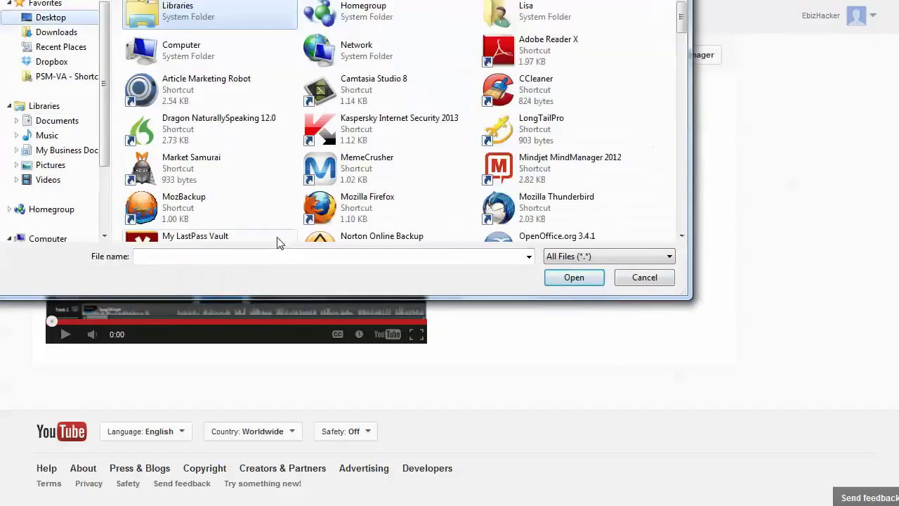
left_click(259, 257)
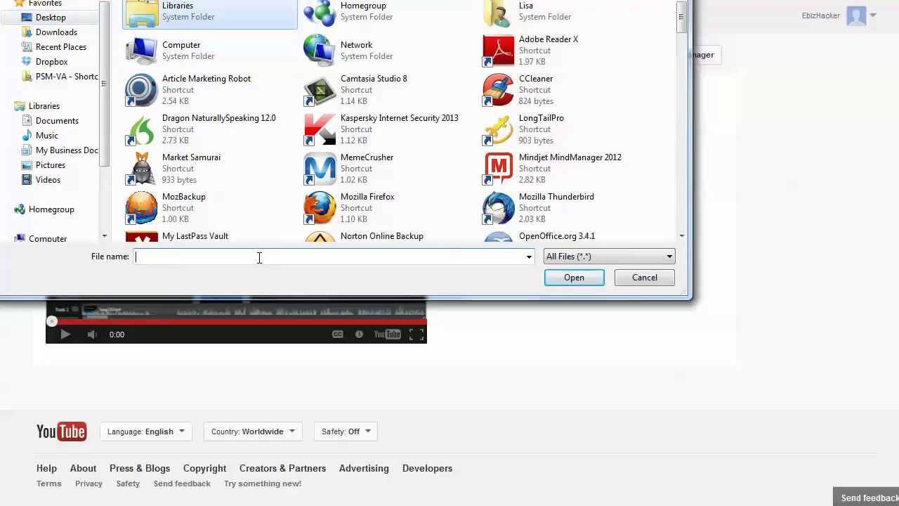
type("edit")
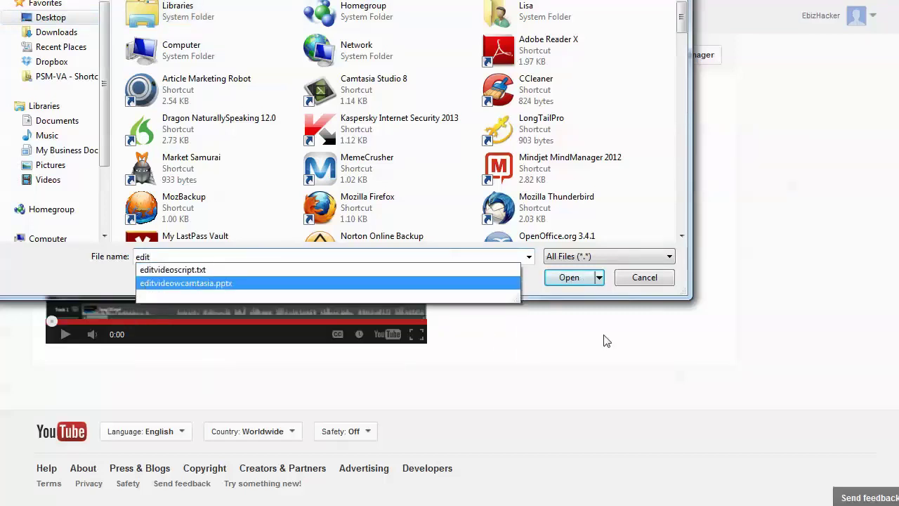
left_click(459, 272)
left_click(574, 277)
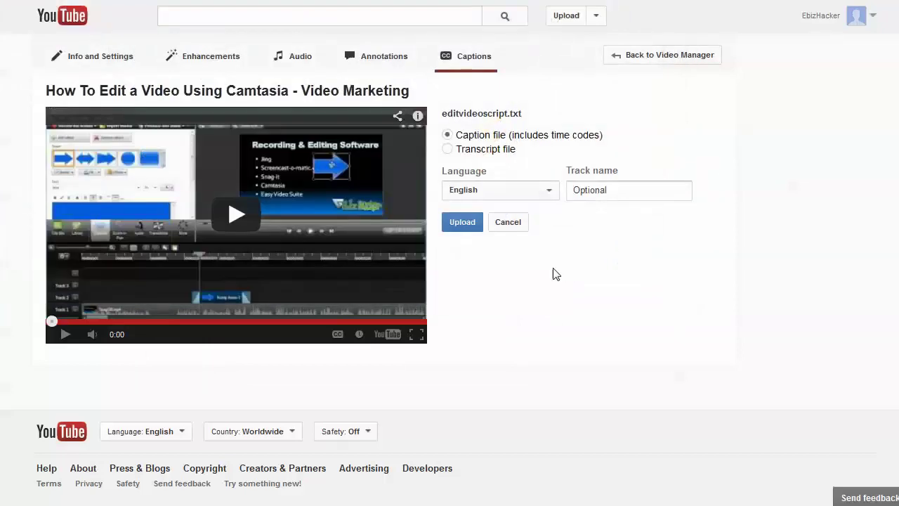
left_click(448, 149)
left_click(455, 227)
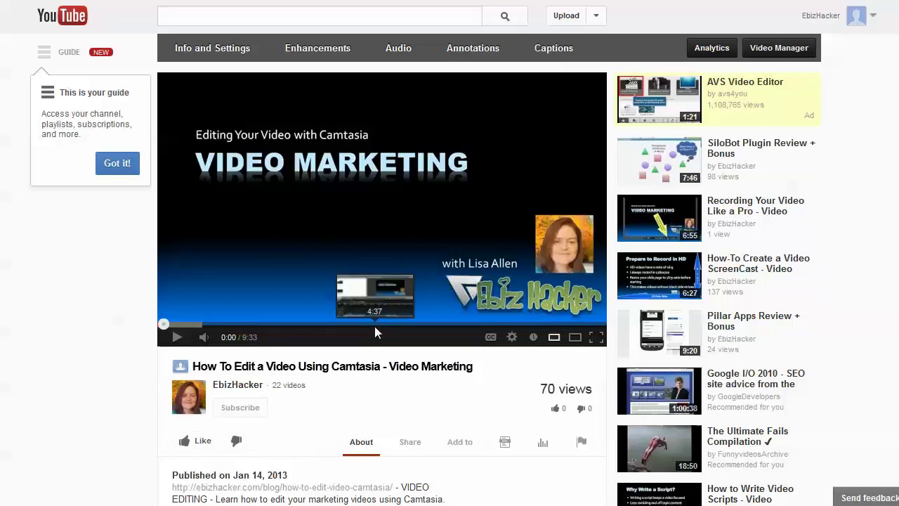
Add the video to the "Video Marketing Tips" playlist without a note
left_click(460, 441)
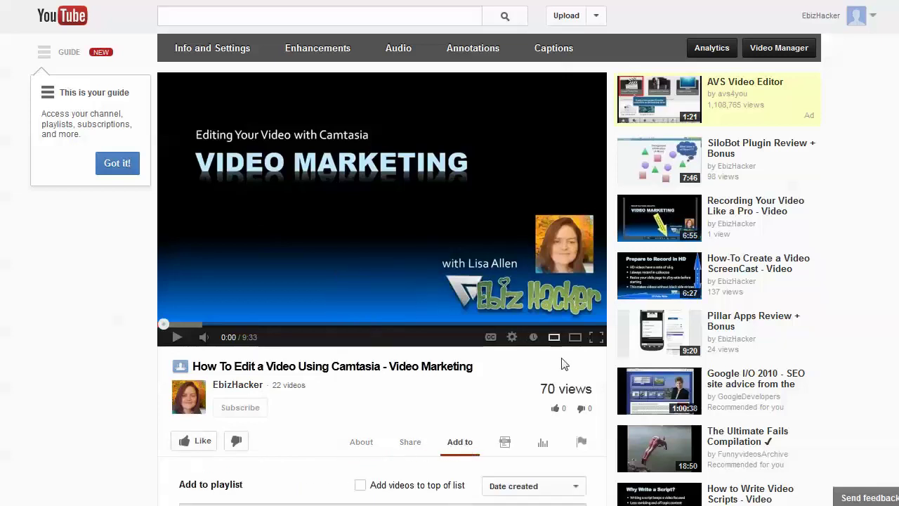
scroll(301, 349, "down", 3)
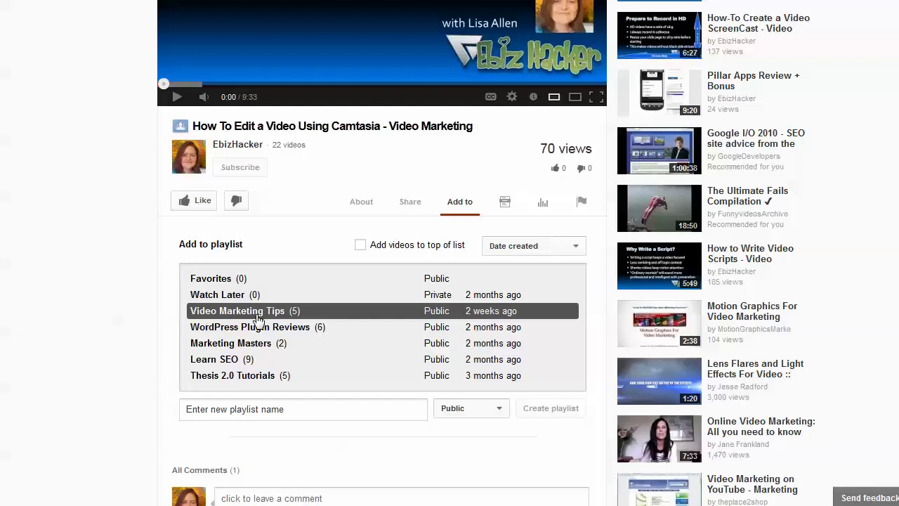
left_click(298, 318)
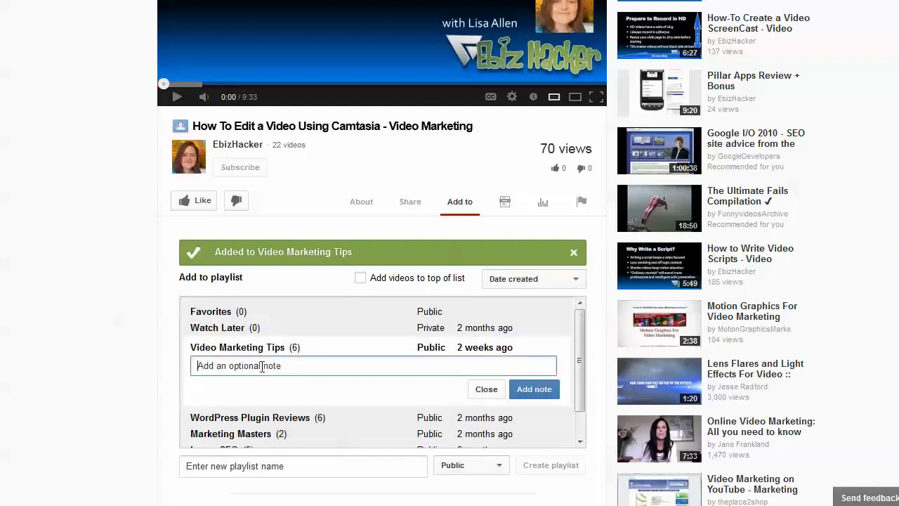
left_click(312, 370)
left_click(493, 391)
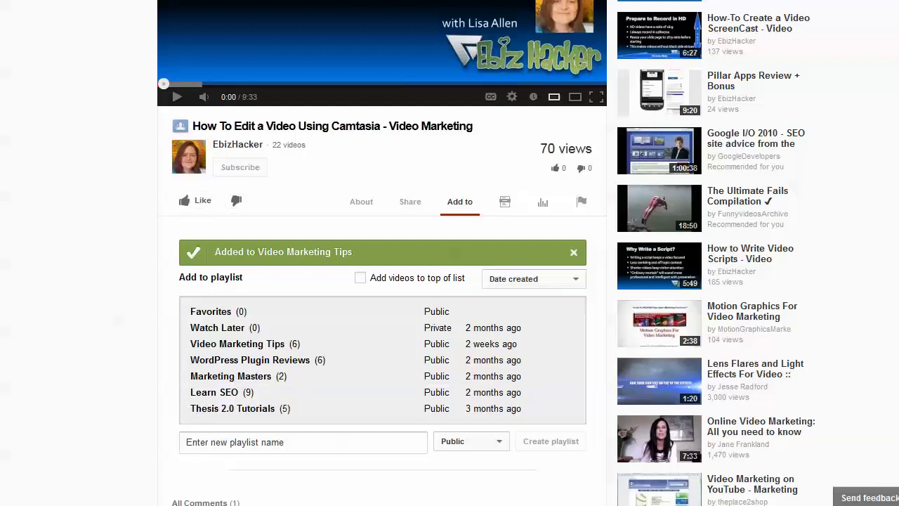
Display the video's embed code for sharing, keep the 640 × 360 video size and select the whole code
left_click(412, 210)
left_click(289, 238)
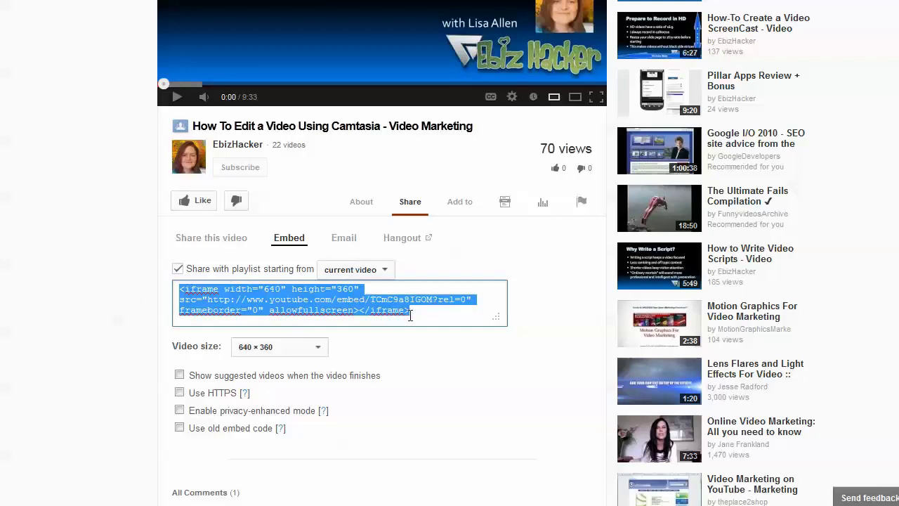
left_click(317, 349)
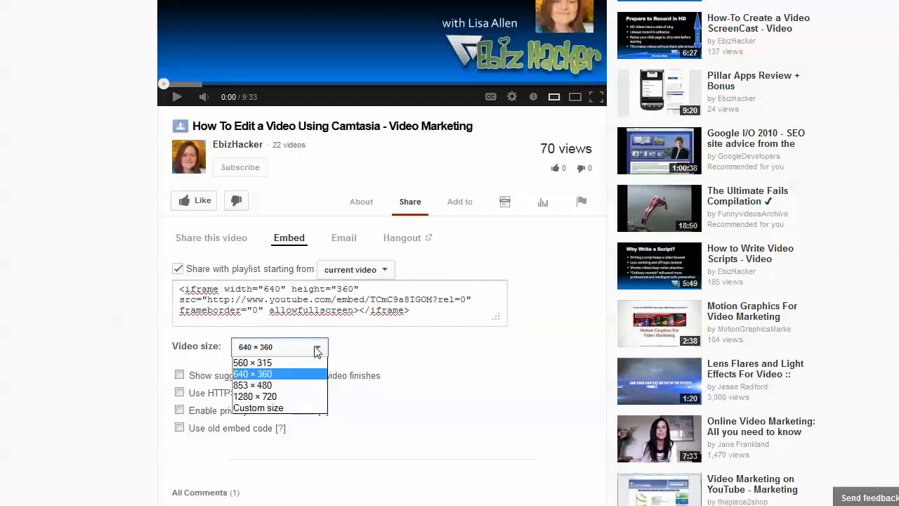
left_click(319, 345)
left_click(434, 309)
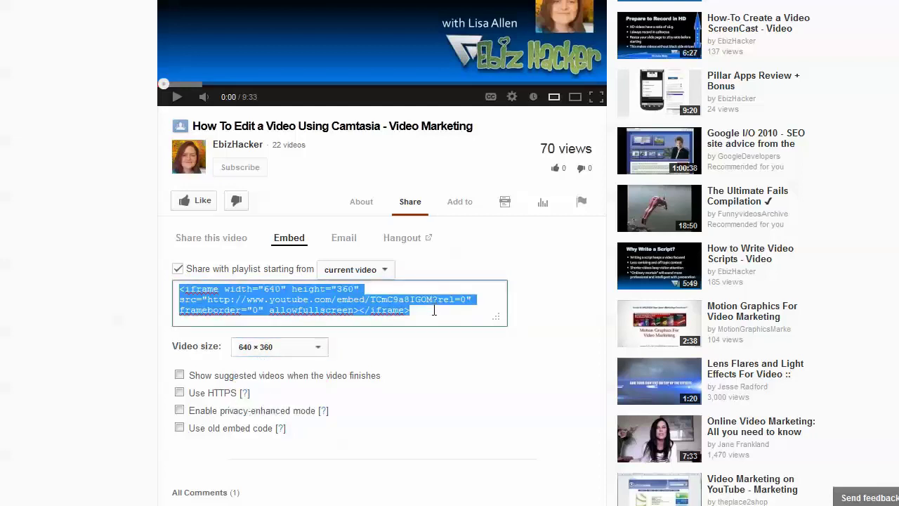